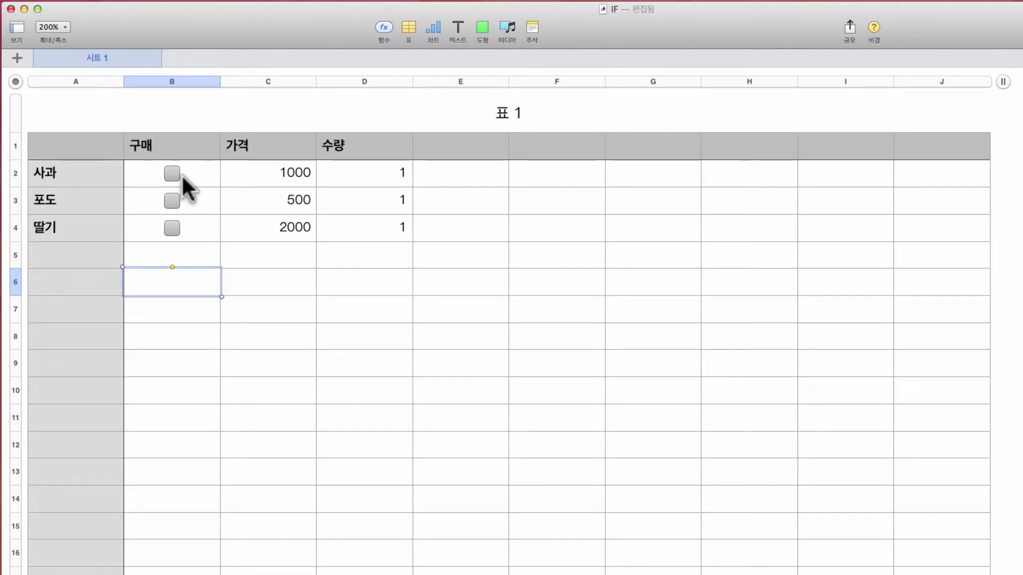
Build an IF formula in cell B6 that returns the 사과 price (C2) when its 구매 checkbox (B2) is checked, otherwise 0.
text(=IF)
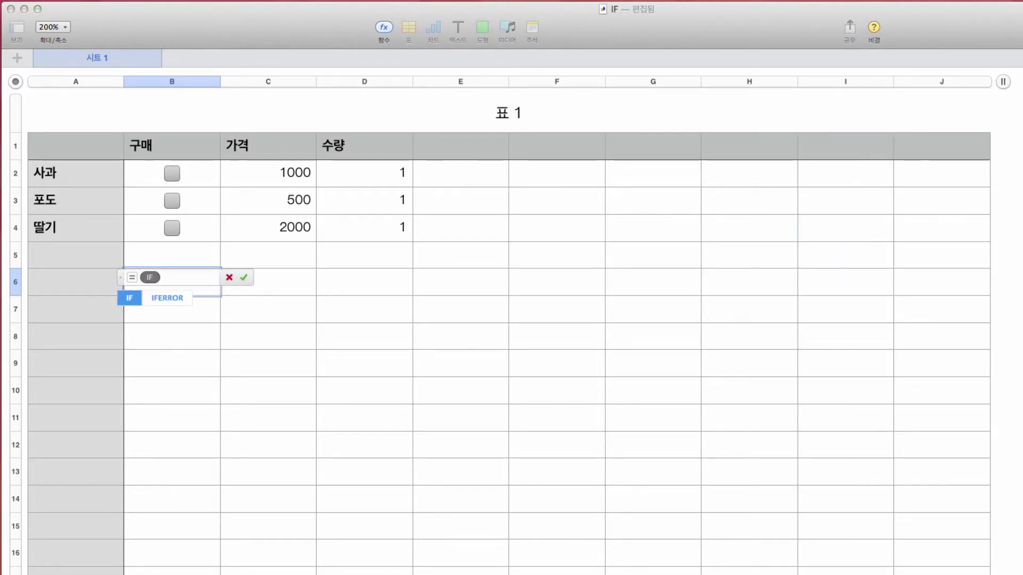
key(Return)
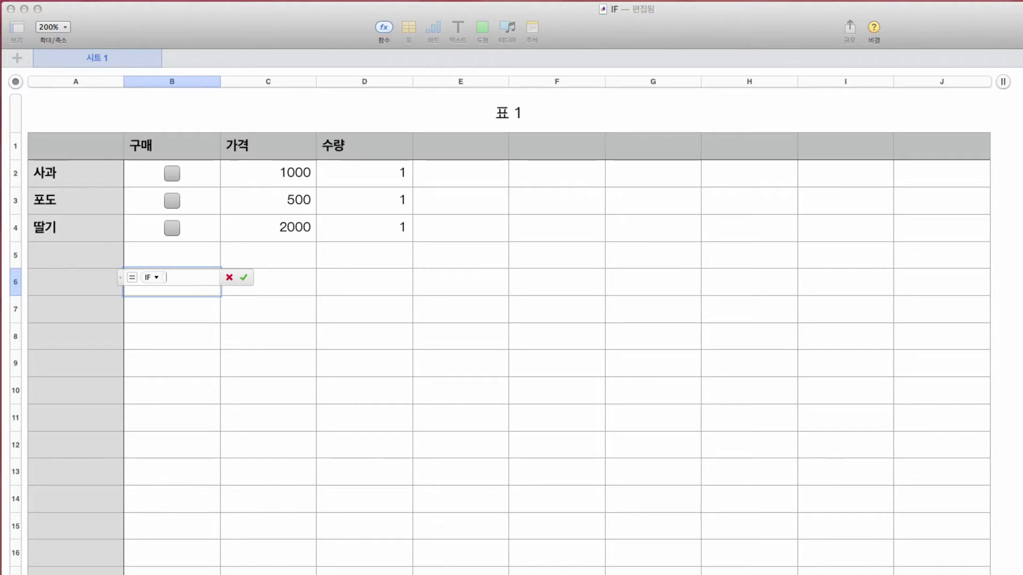
click(197, 171)
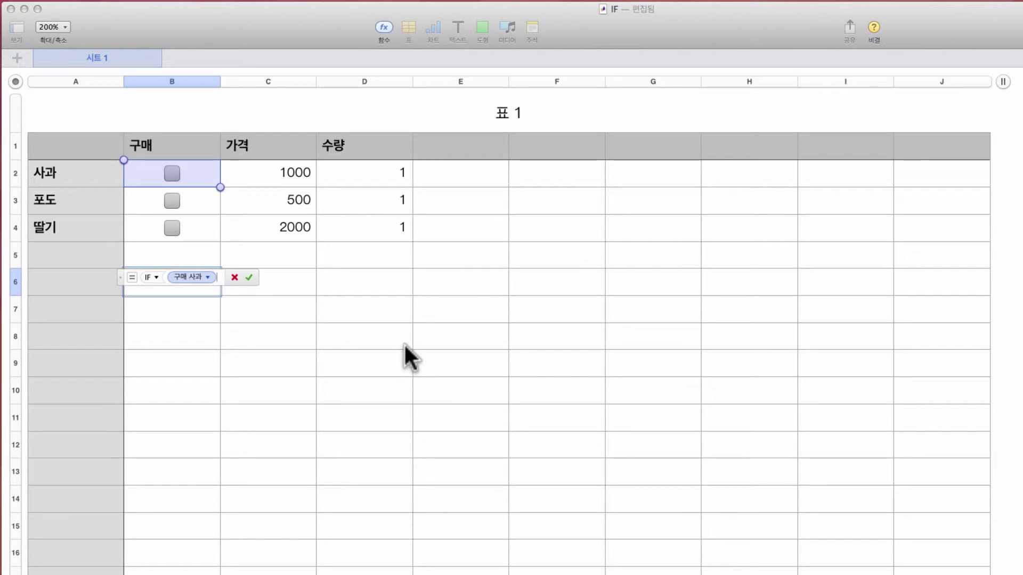
text(,")
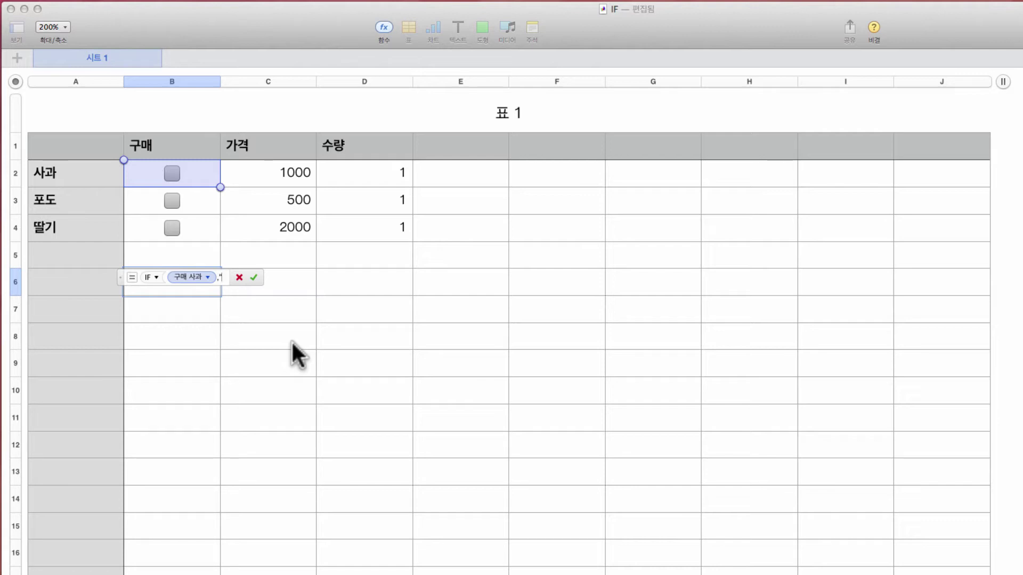
text(",)
click(277, 173)
text(*)
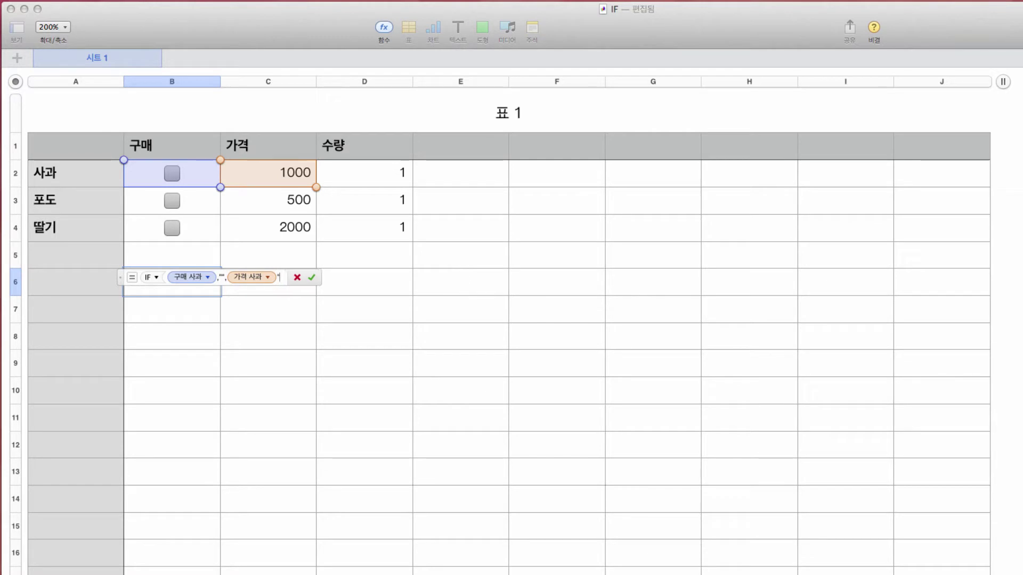
text(,)
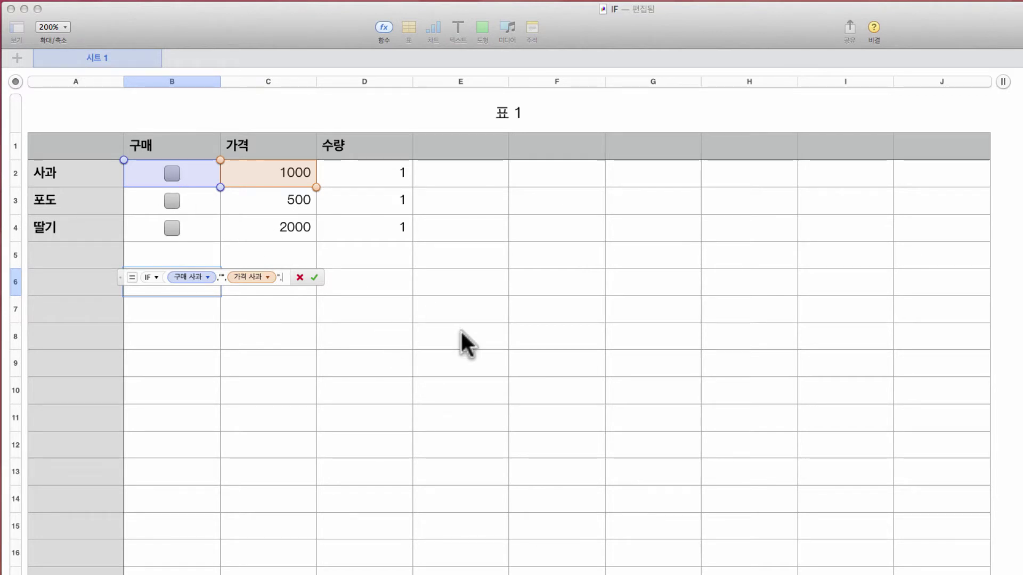
text(0)
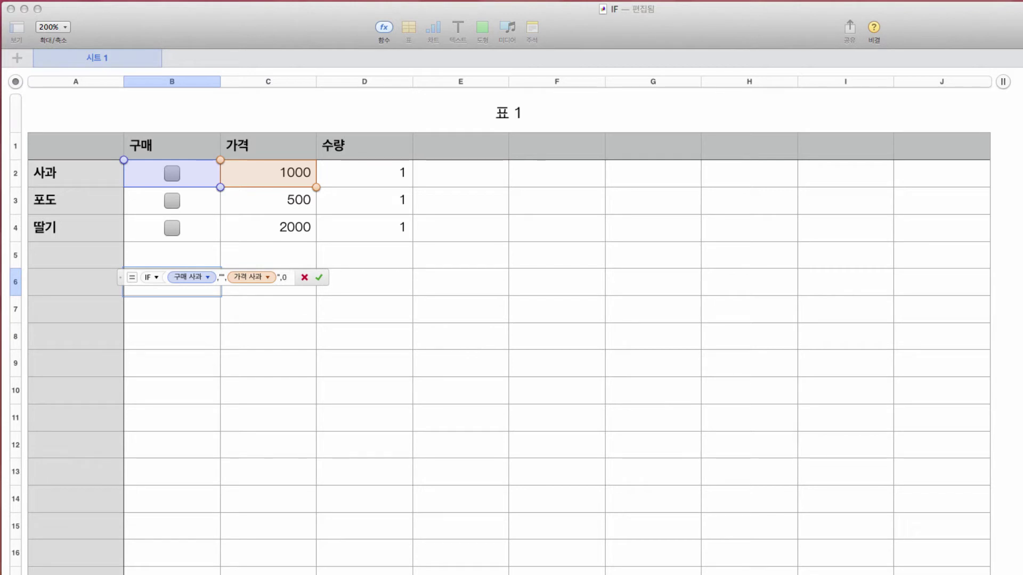
text())
key(super+z)
key(super+z)
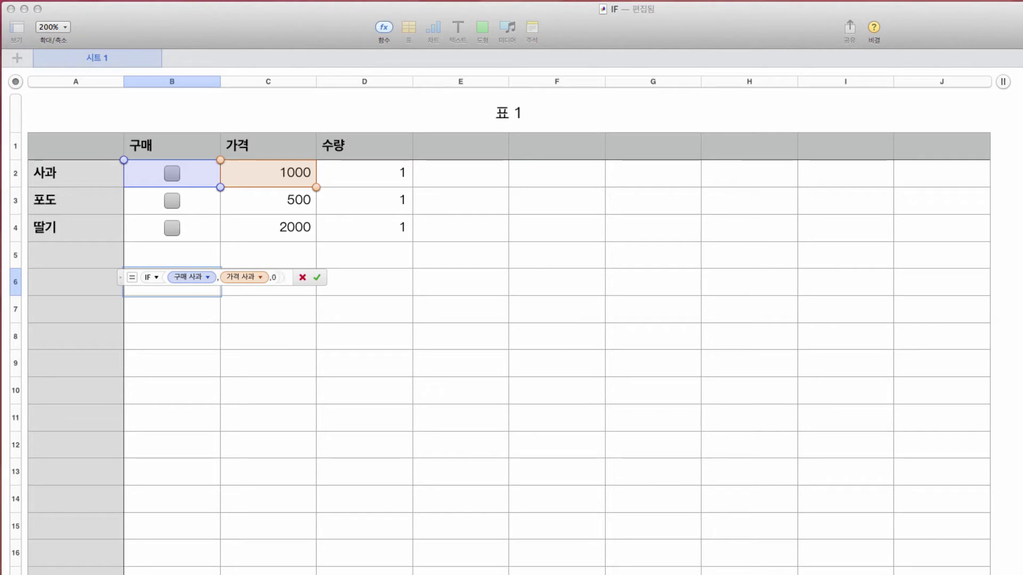
Multiply the IF result in B6 by the 사과 quantity (D2) and commit the formula.
text(*)
click(387, 171)
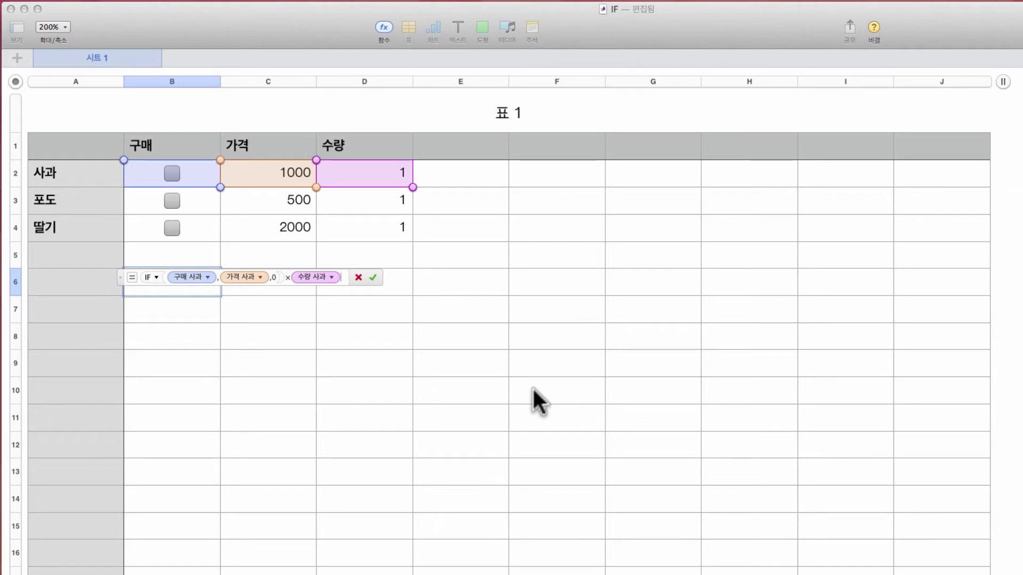
key(Return)
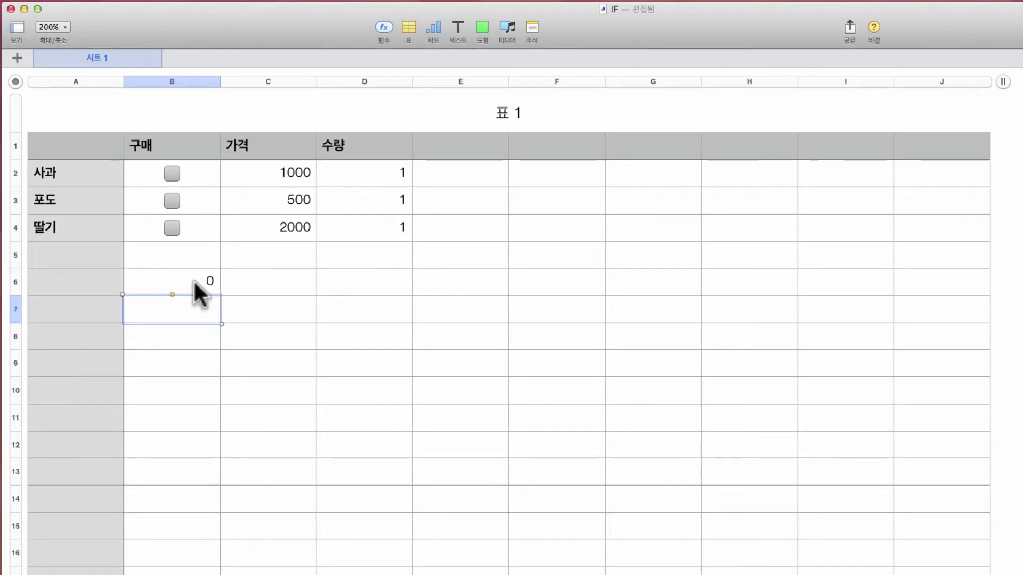
Check the 구매 checkbox for 사과 and review the formula in B6.
click(173, 171)
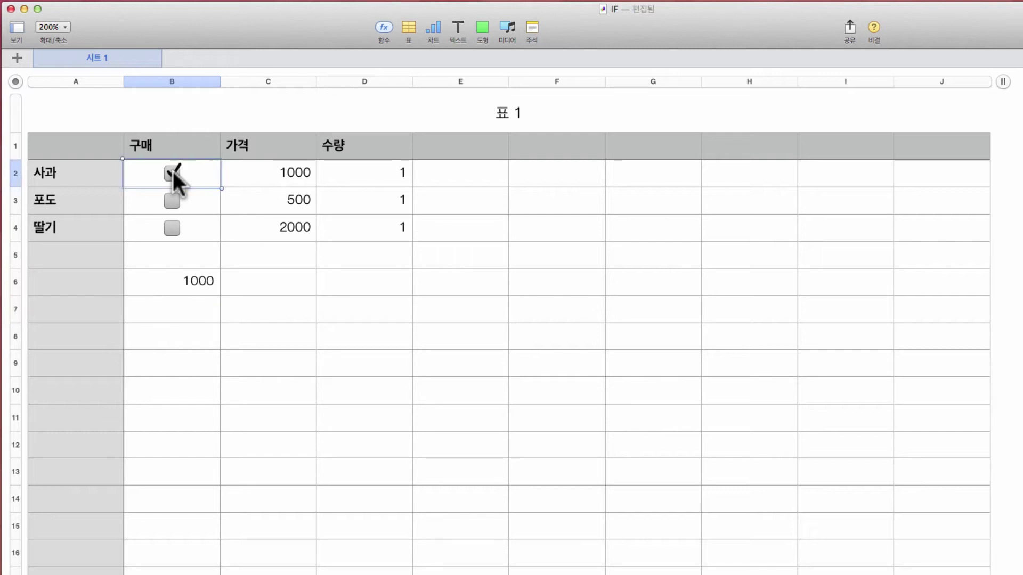
click(202, 276)
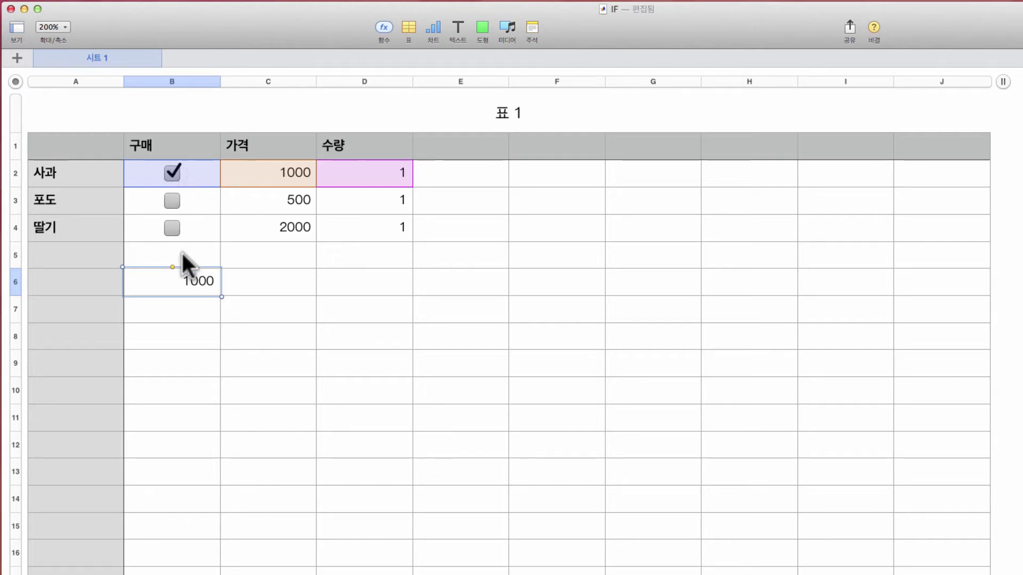
double_click(195, 284)
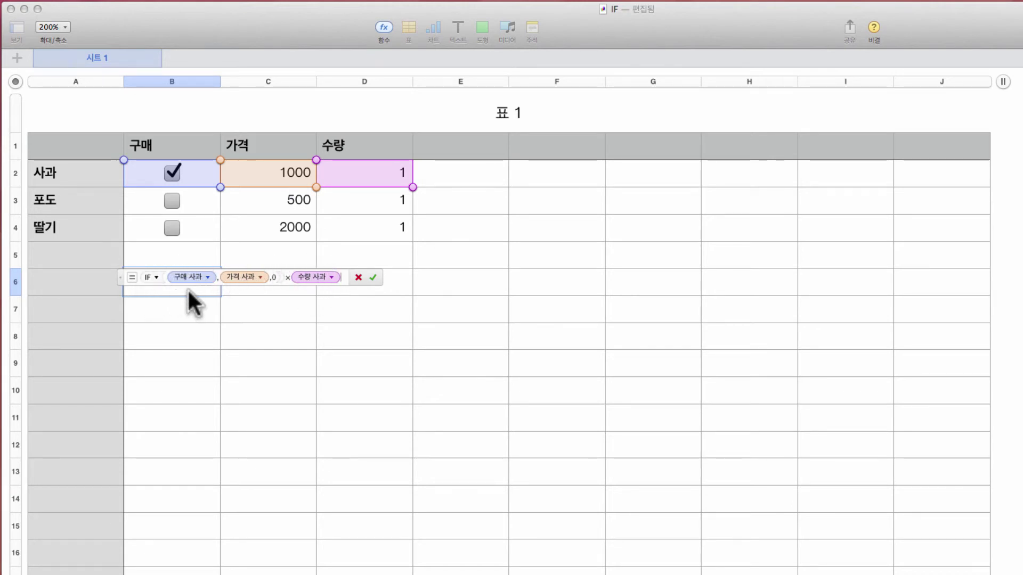
click(373, 277)
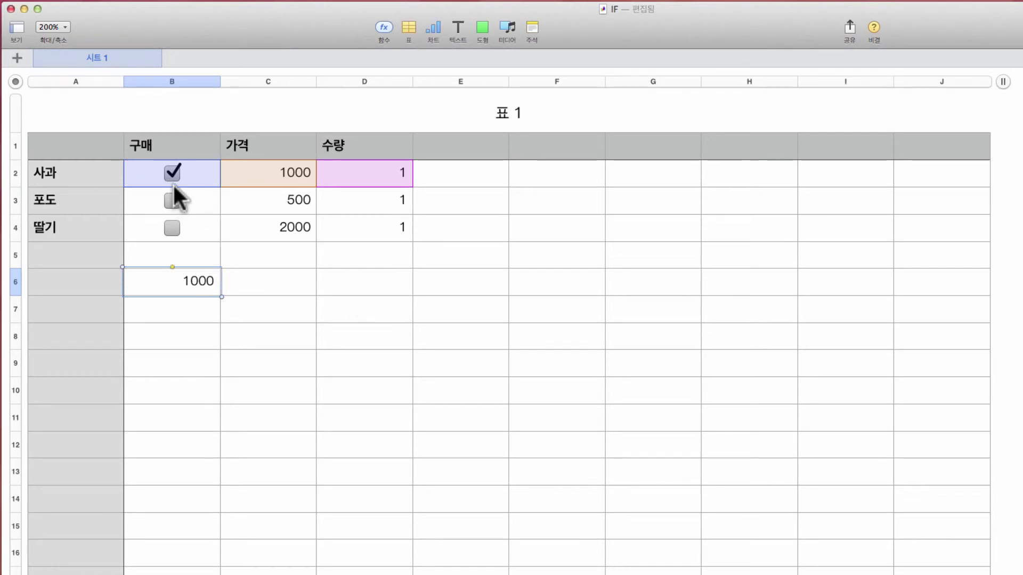
Extend the B6 formula by adding IF(B3, C3, 0) multiplied by the 포도 quantity in D3.
double_click(198, 278)
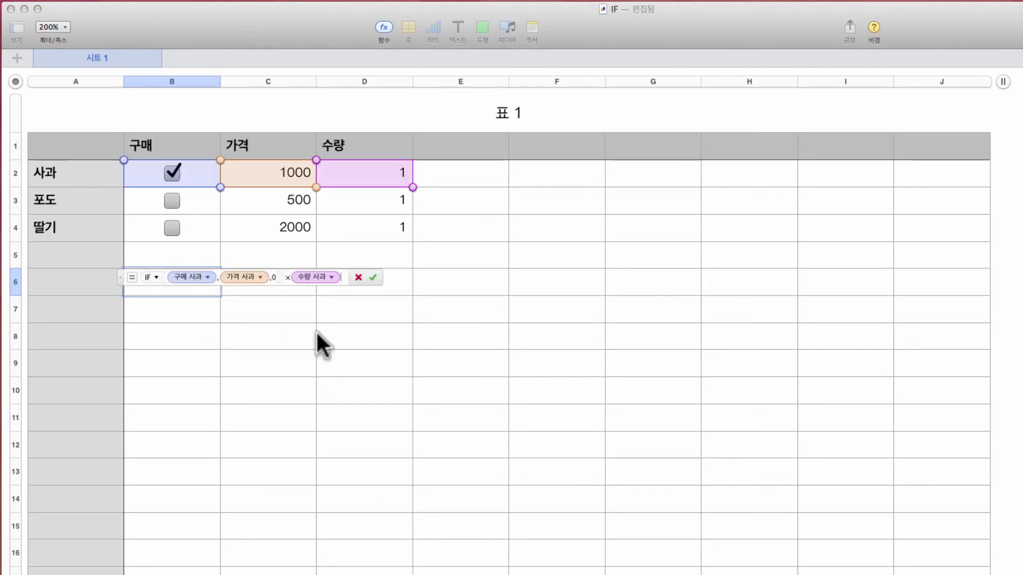
text(,)
key(BackSpace)
text(+)
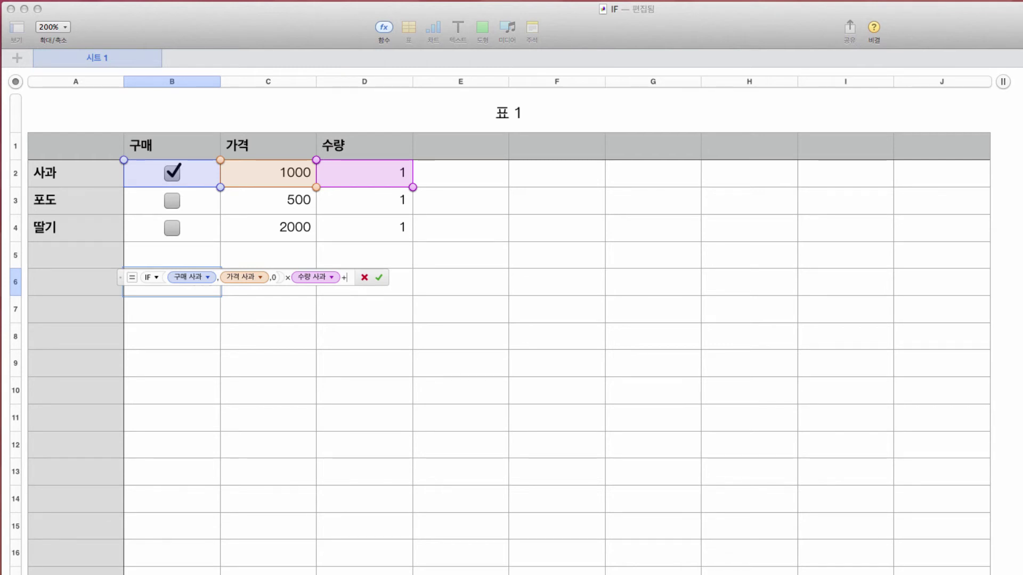
text(IF)
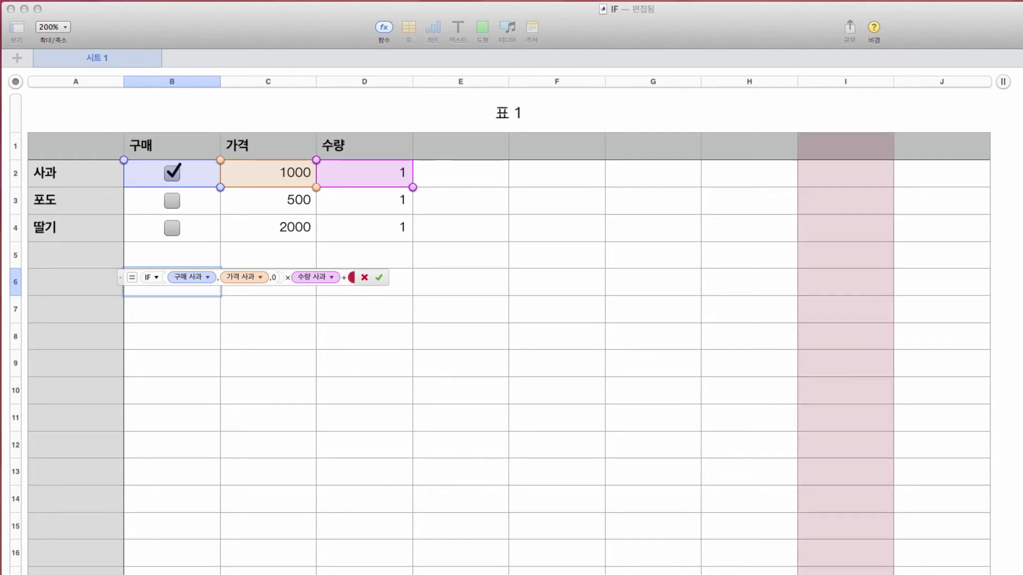
key(Return)
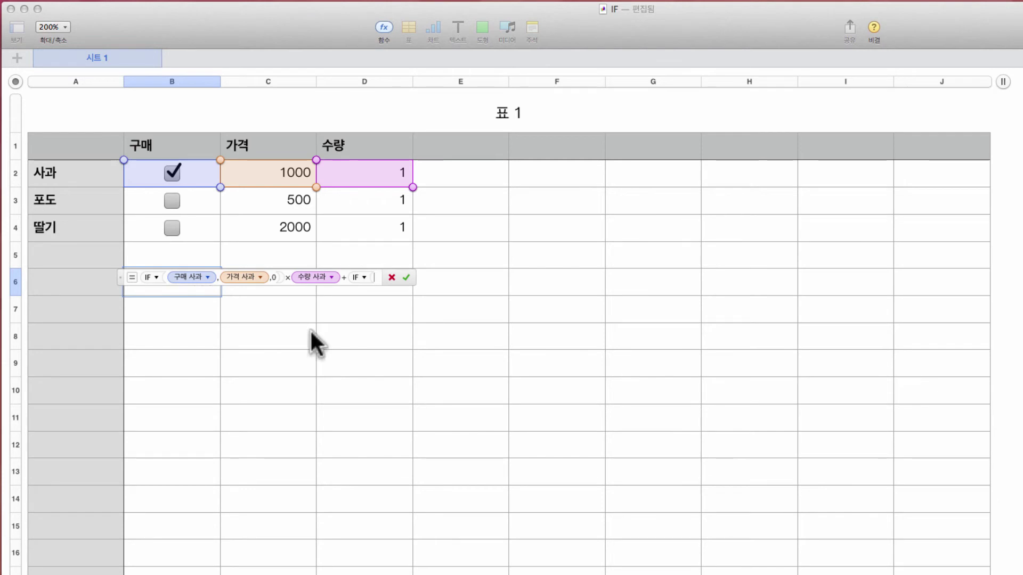
click(207, 201)
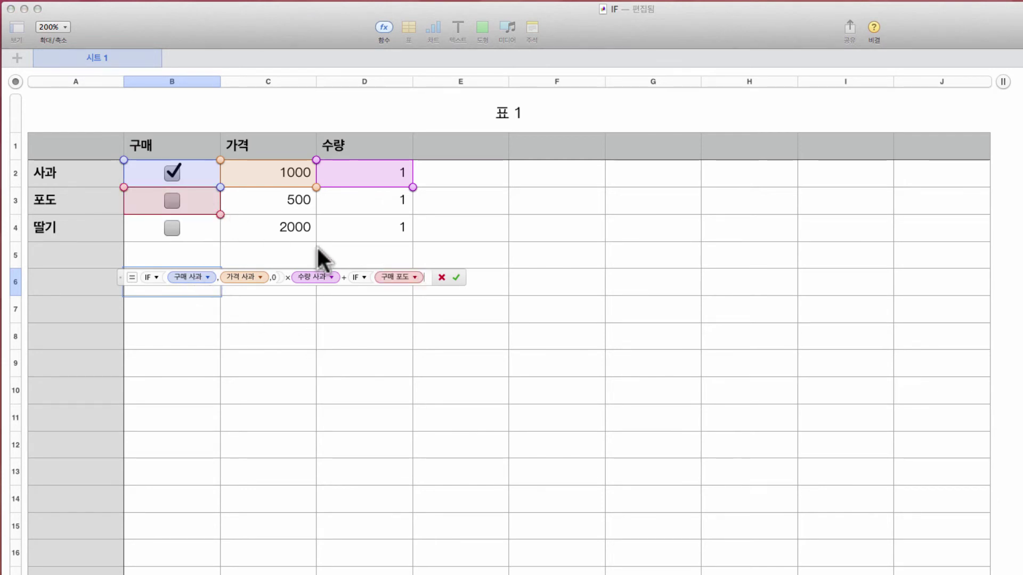
text(,)
click(289, 207)
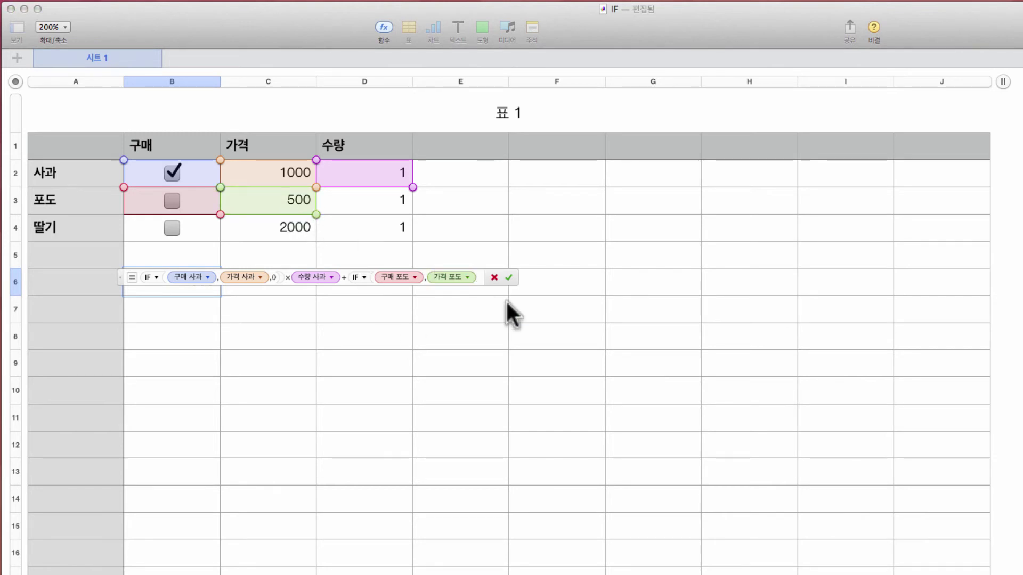
text(,)
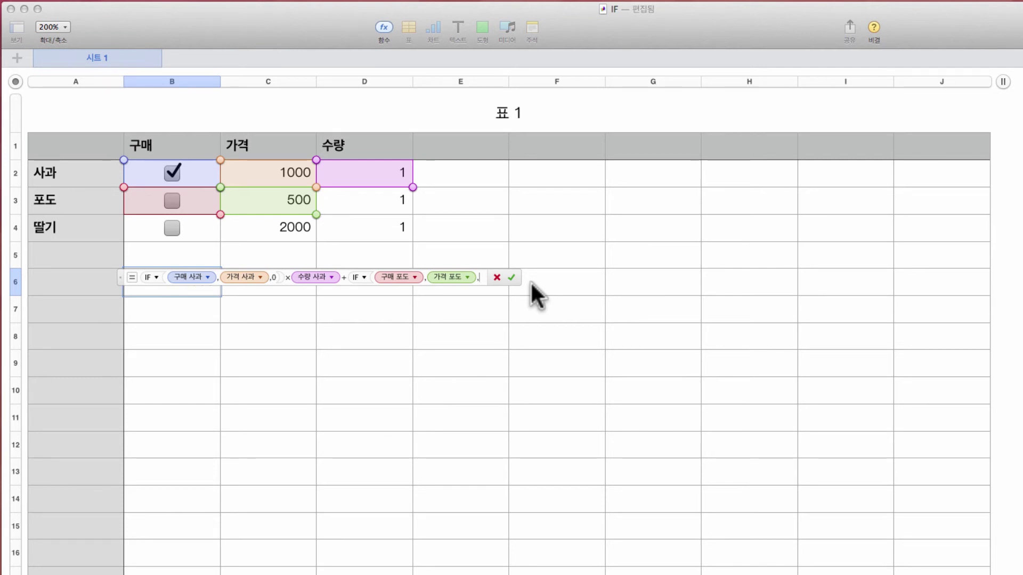
text(0)
text(*)
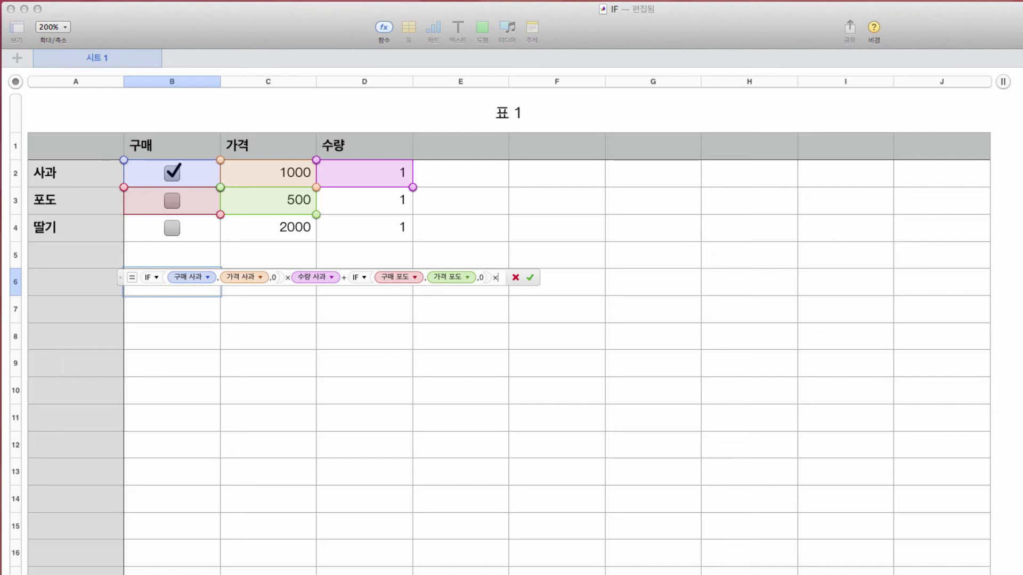
click(396, 201)
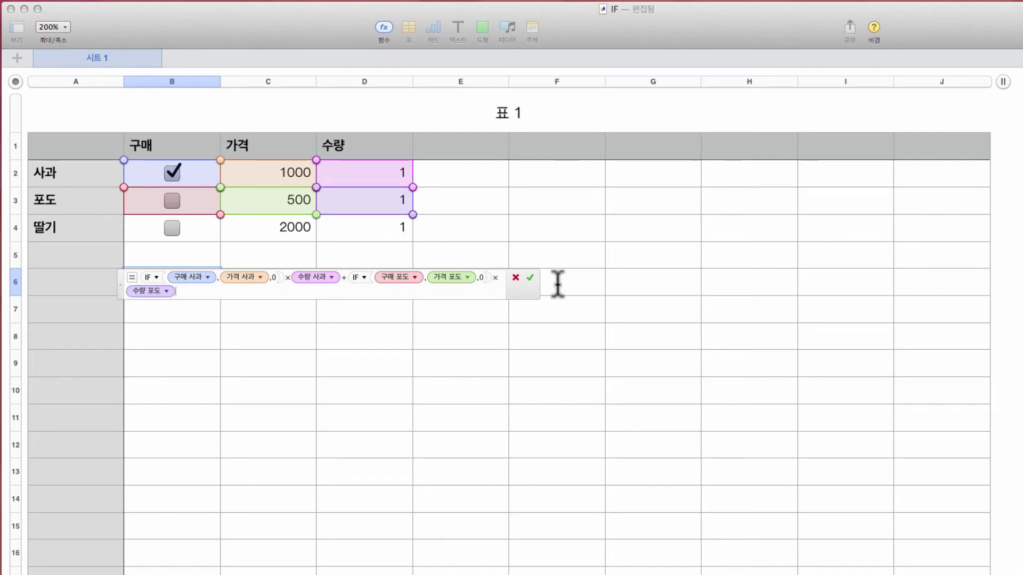
Add IF(B4, C4, 0) multiplied by the 딸기 quantity in D4 to the B6 formula and commit it.
text(+if)
key(Return)
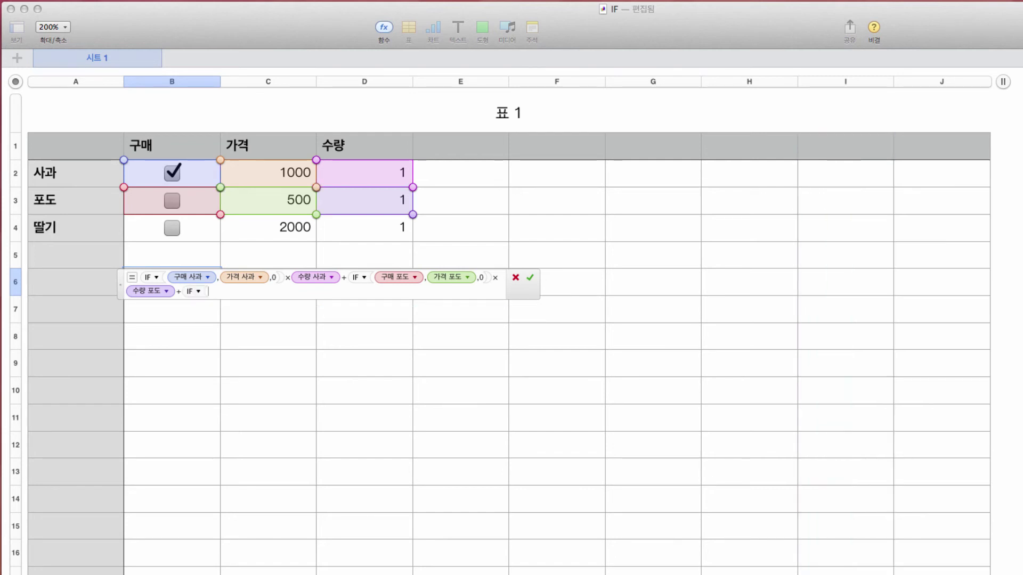
click(210, 230)
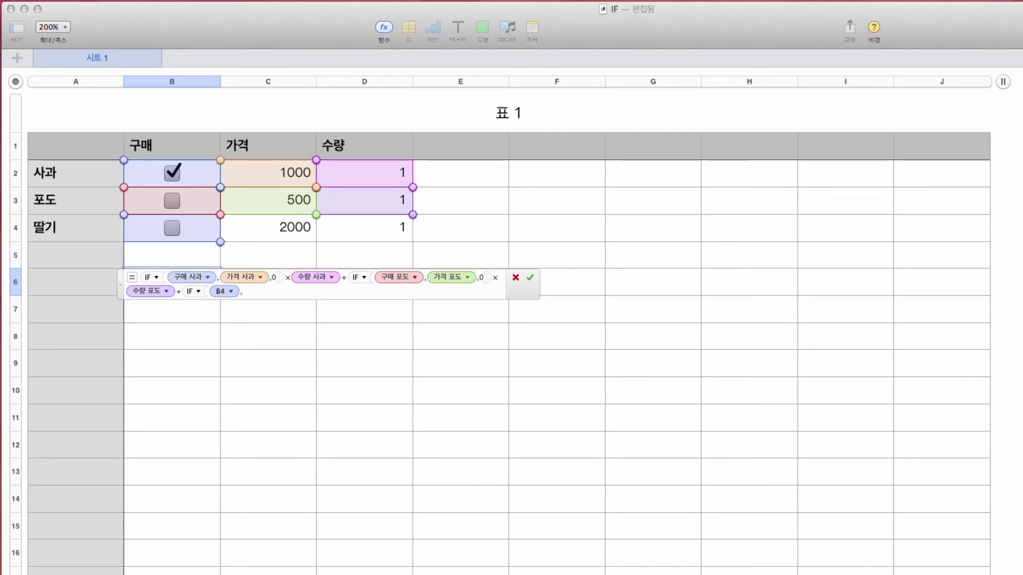
text(,)
click(241, 233)
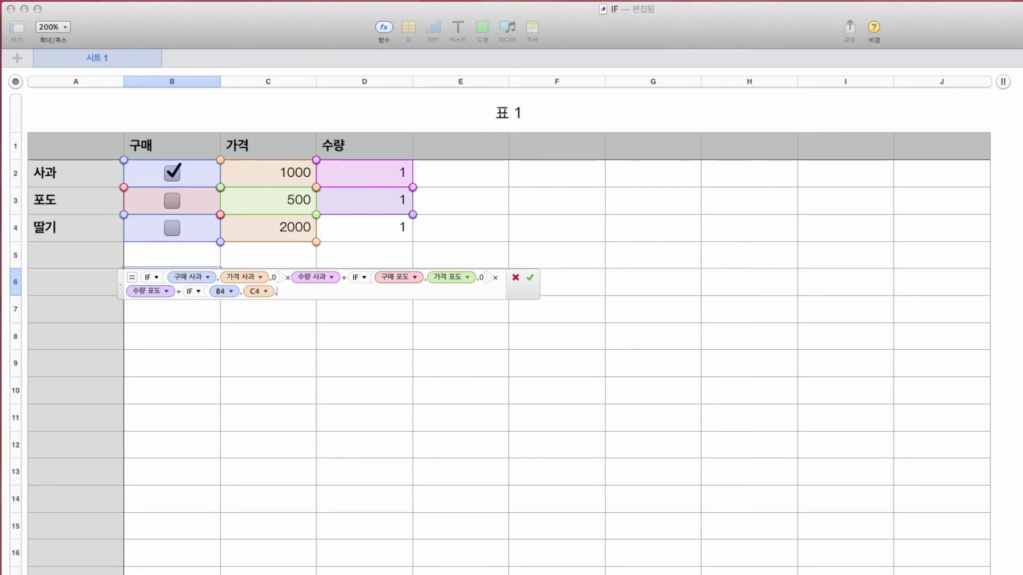
text(0))
text(*)
click(392, 235)
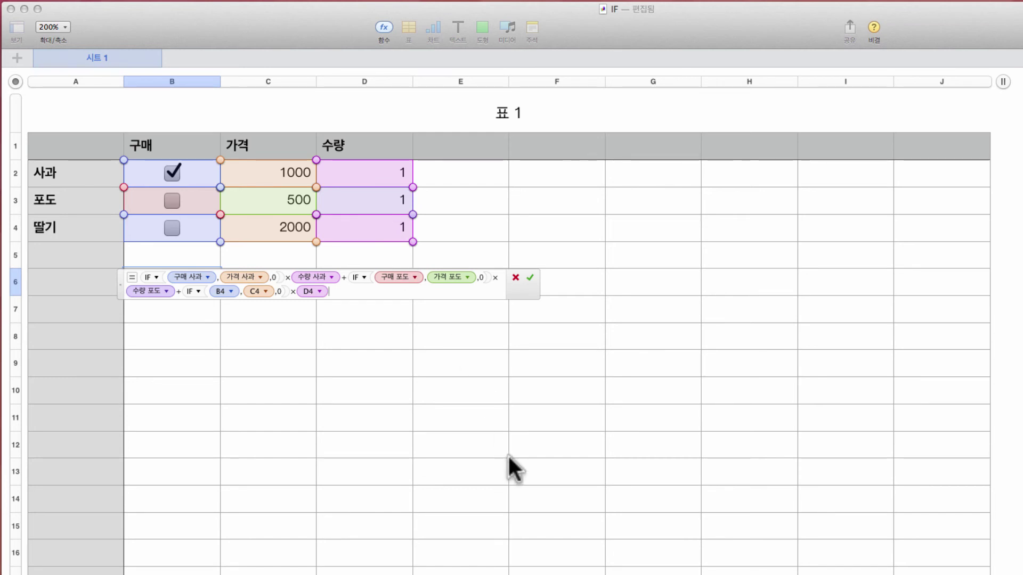
key(Return)
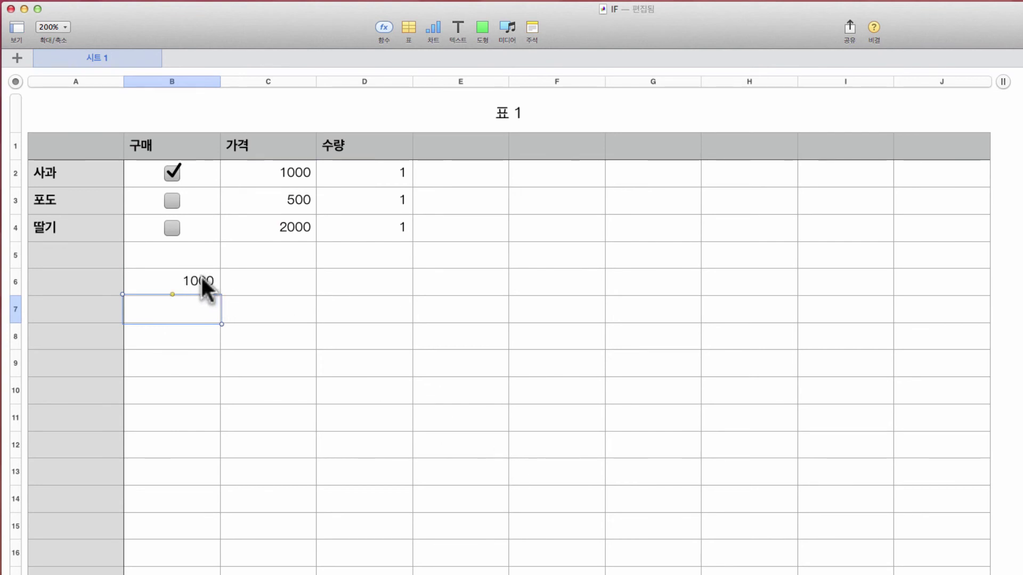
Label the total row by entering "최종 가격" in cell A6.
click(84, 278)
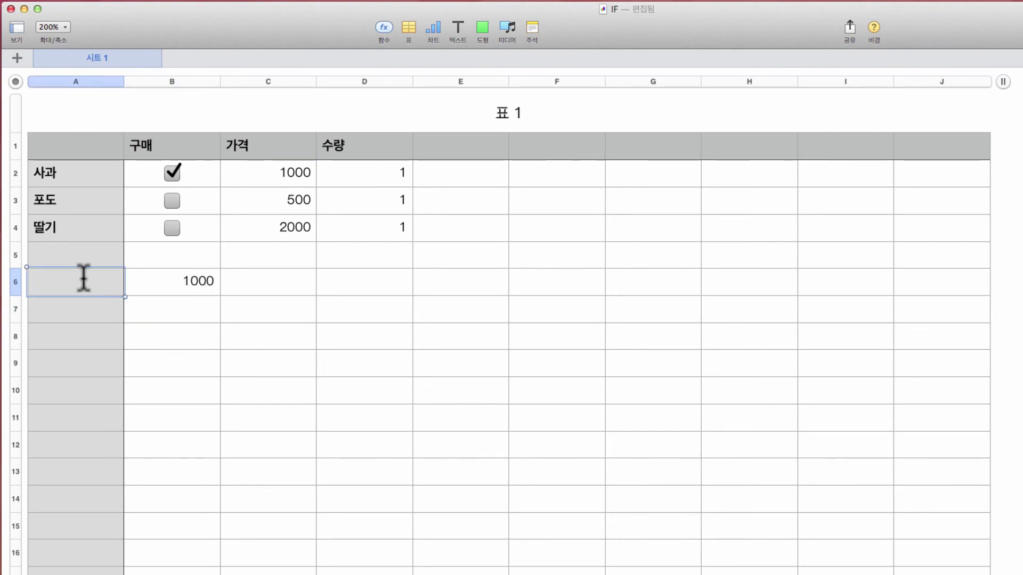
text(최종 가)
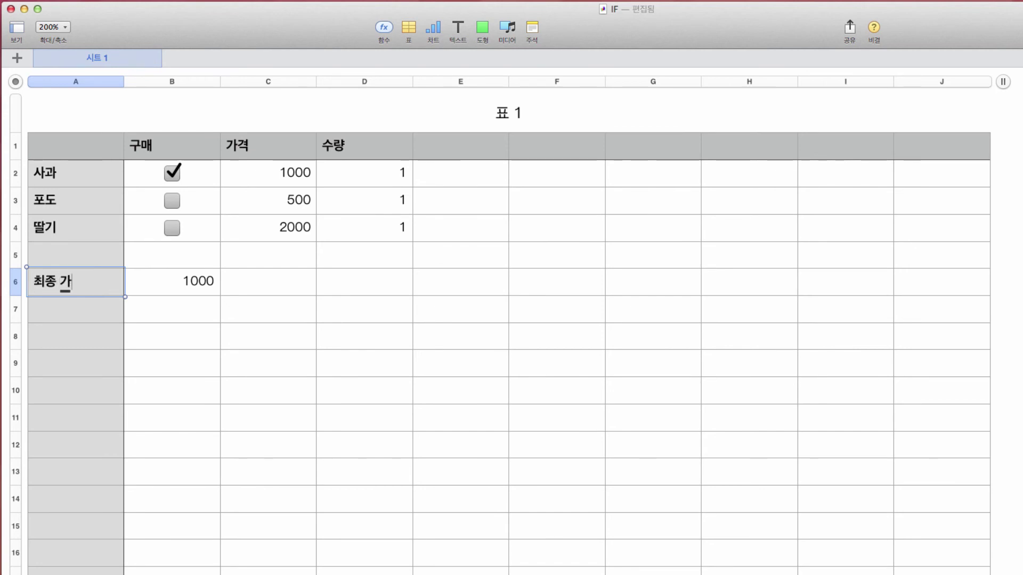
text(격)
key(Tab)
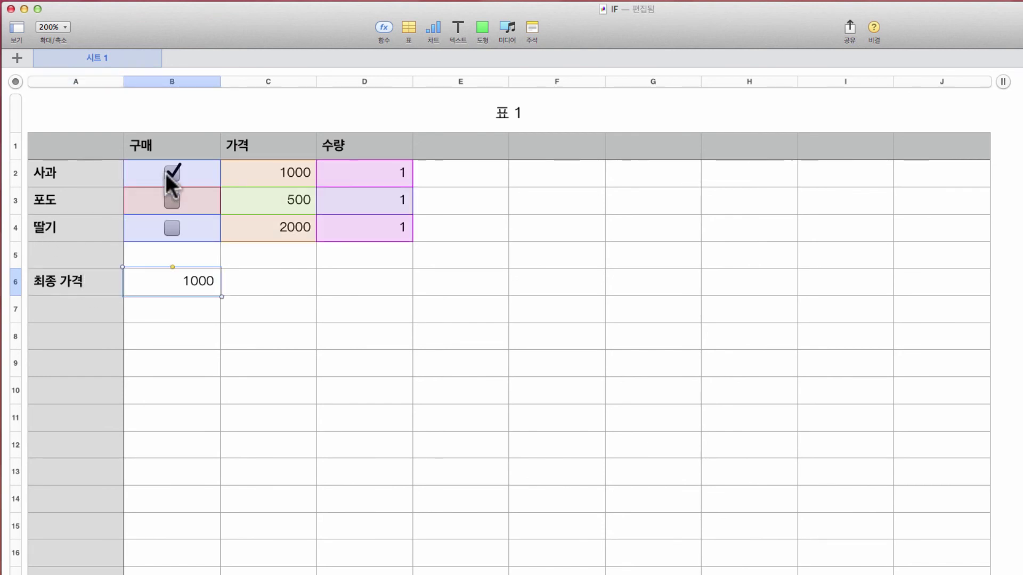
Check the 구매 checkbox for 포도 and set its quantity to 2.
click(170, 200)
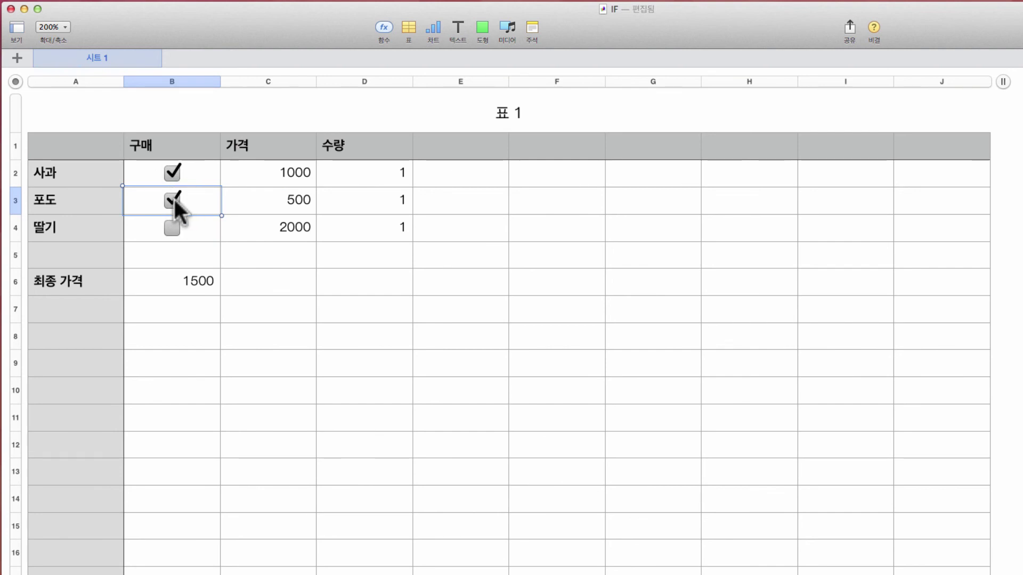
click(370, 201)
text(2)
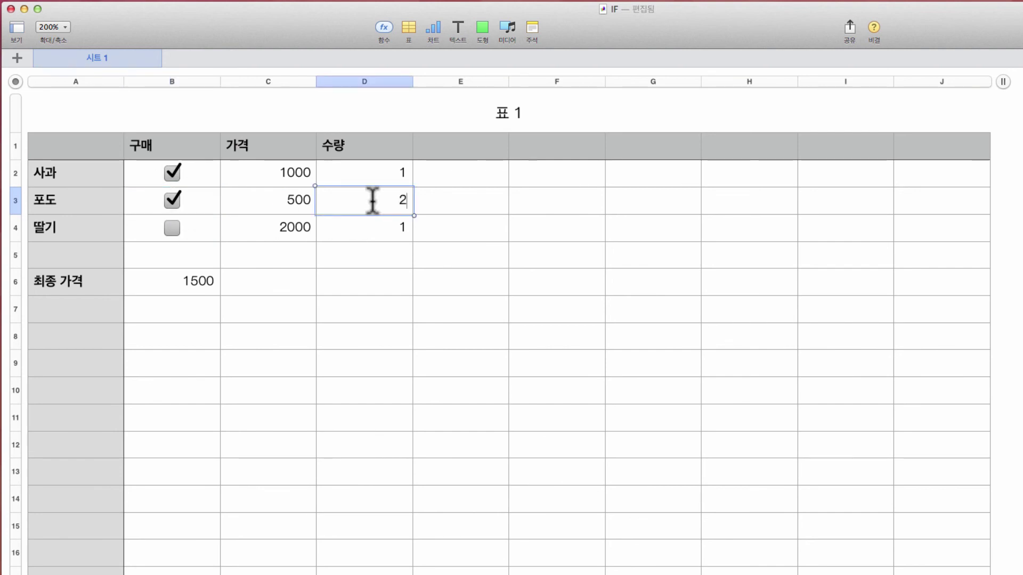
key(Tab)
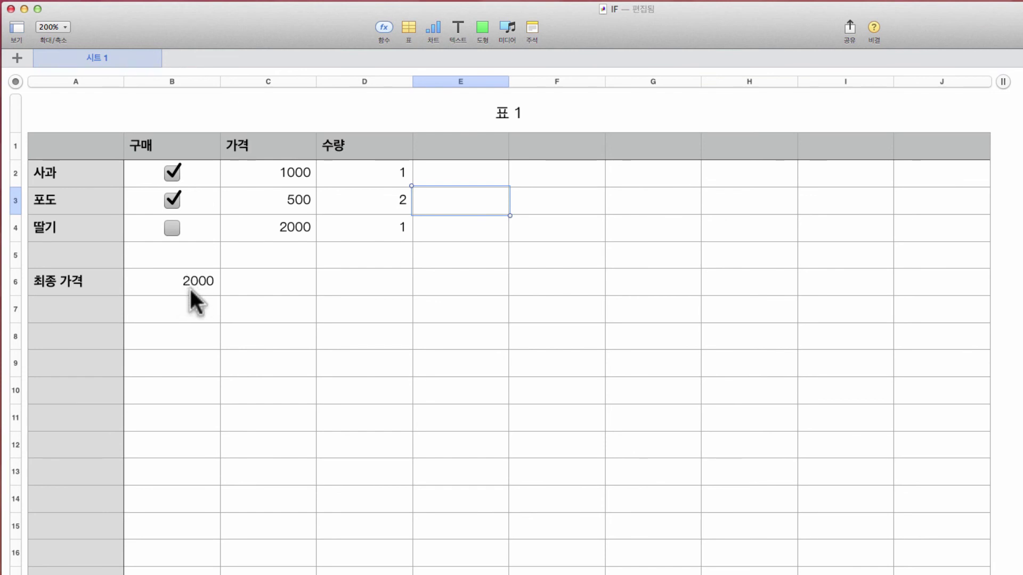
Set the 딸기 quantity to 3 and check its 구매 checkbox.
click(384, 182)
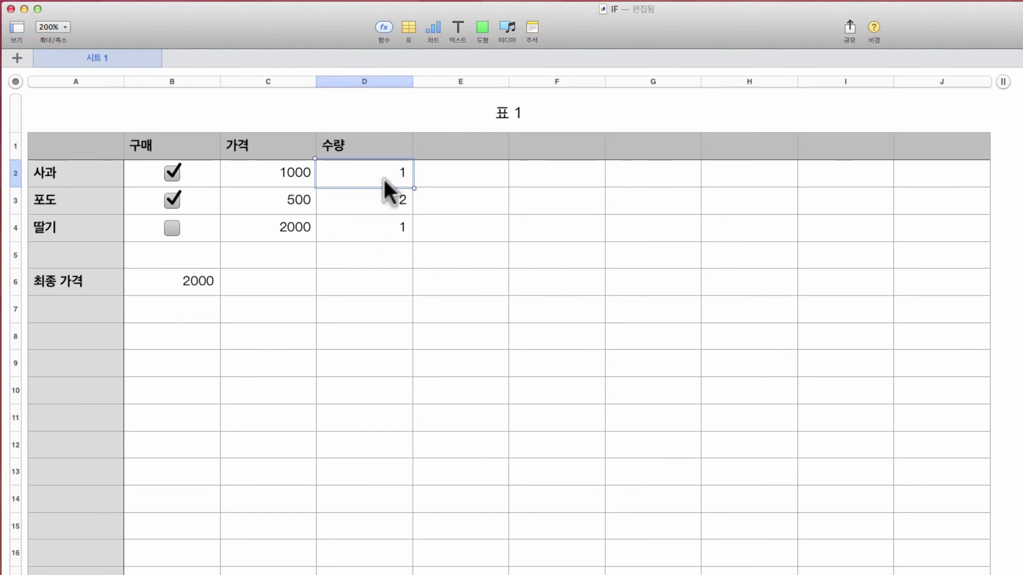
click(384, 229)
key(Delete)
text(3)
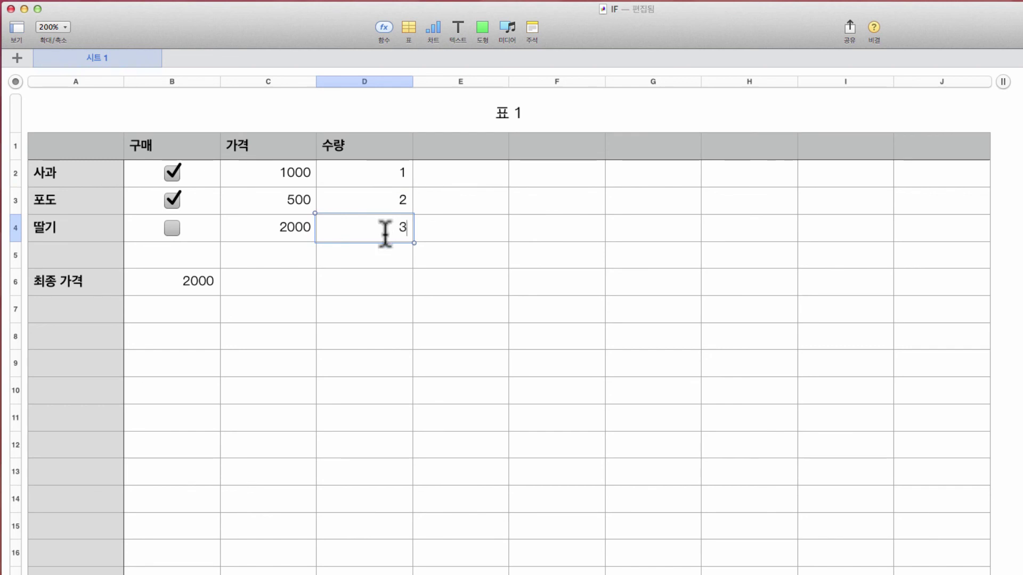
key(super+Return)
click(176, 227)
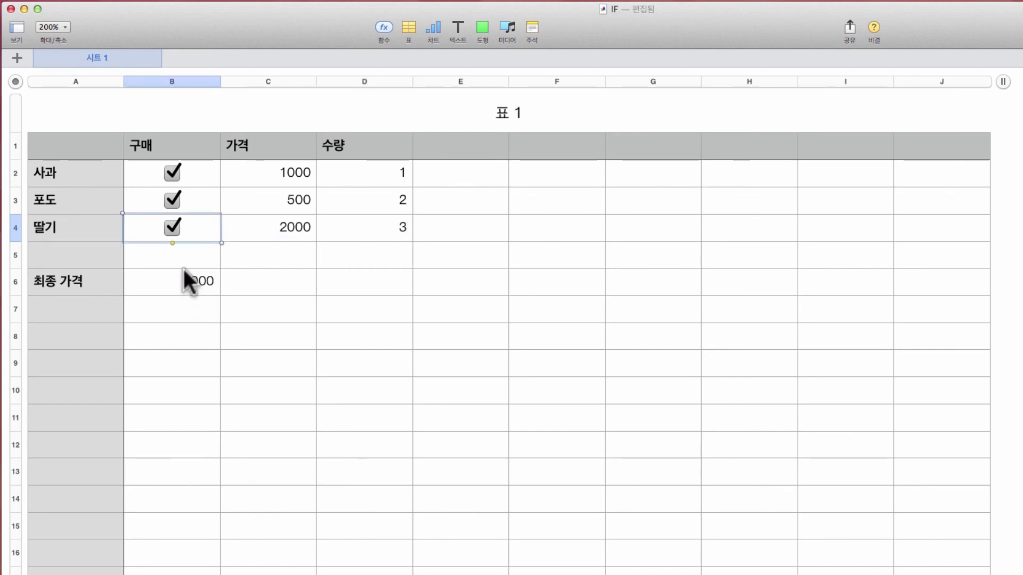